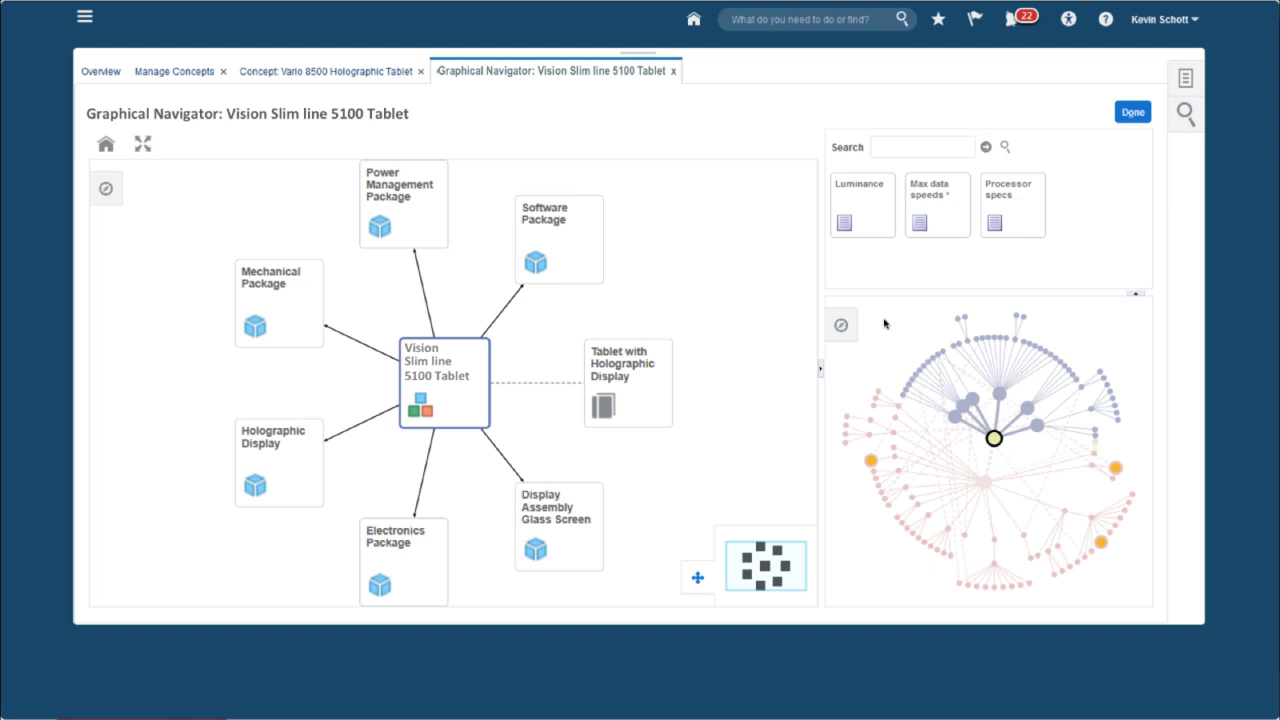
Leave the Graphical Navigator and return to the tablet's Edit Concept page
click(1140, 114)
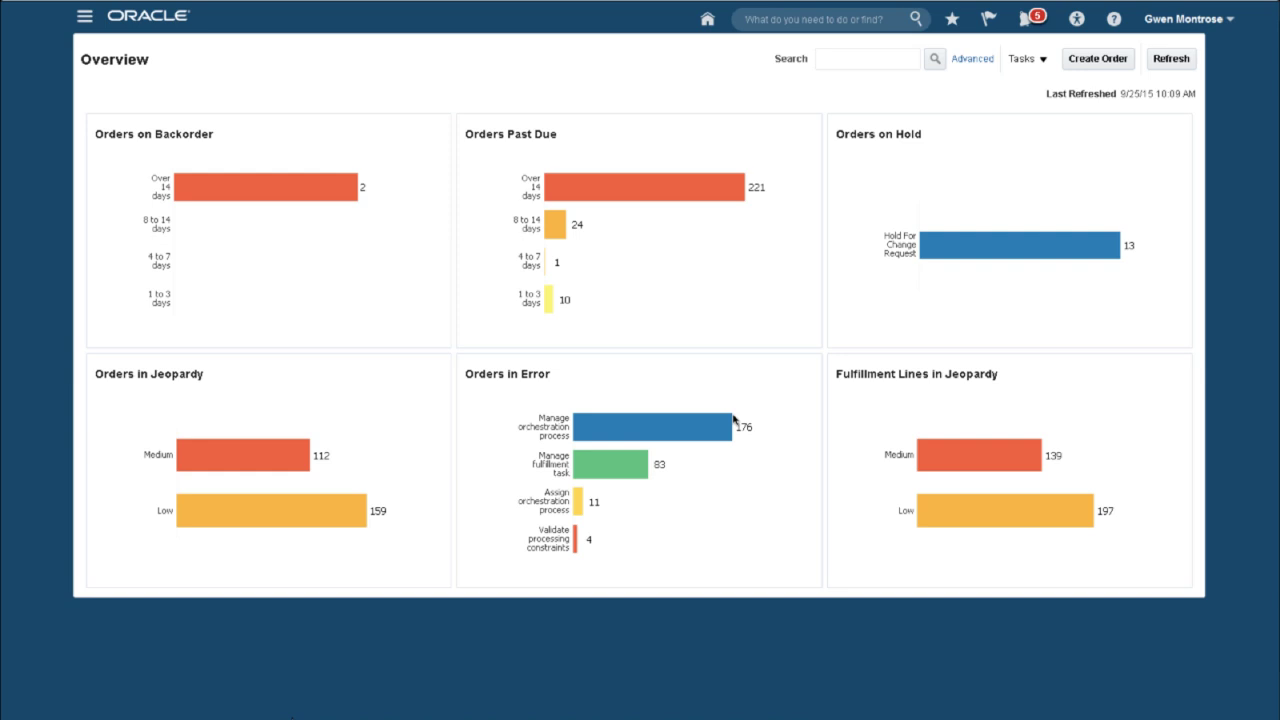
Create an order for Computer Service and Rentals with item AS4751200 tablets and view its shipment details
click(1099, 59)
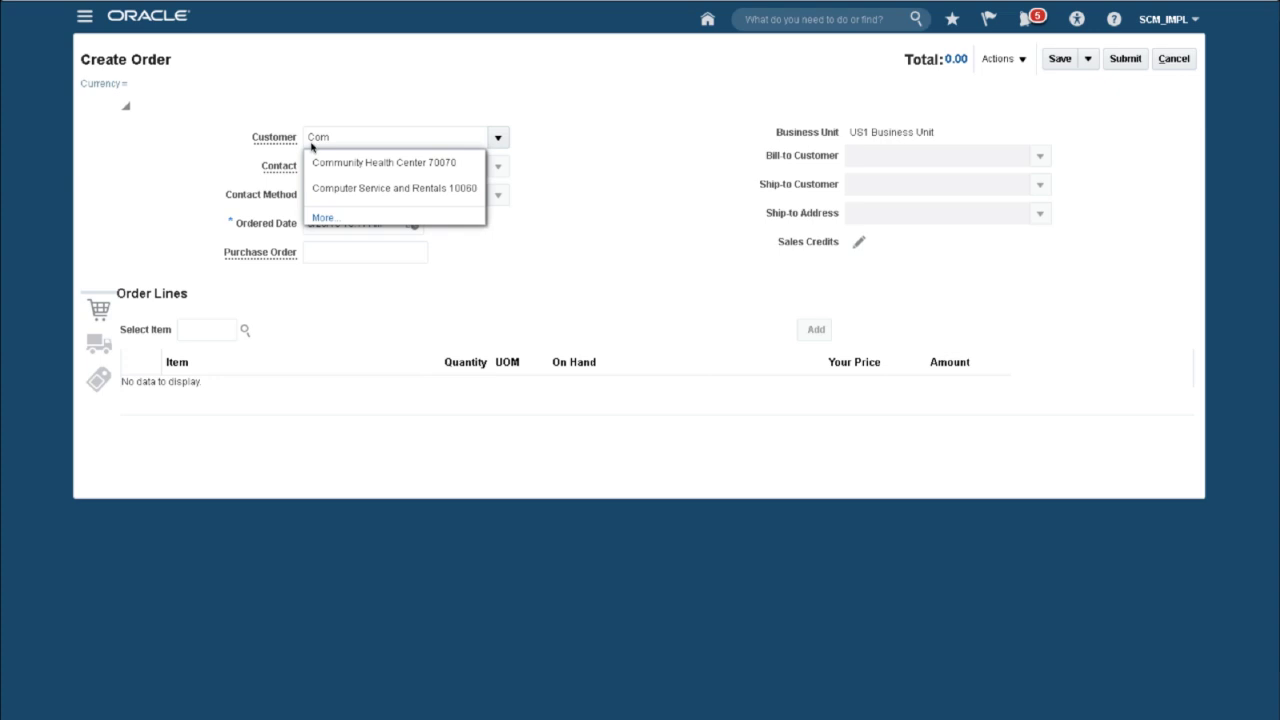
click(338, 194)
click(189, 328)
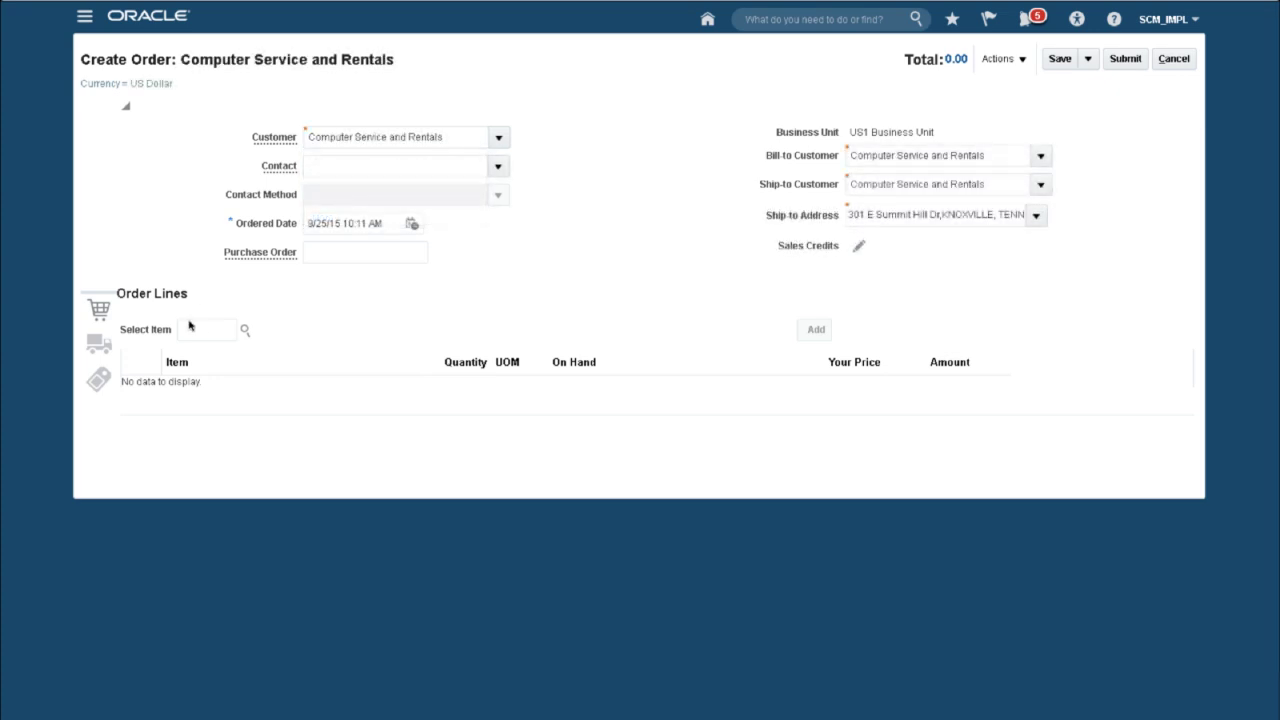
text(AS4751200)
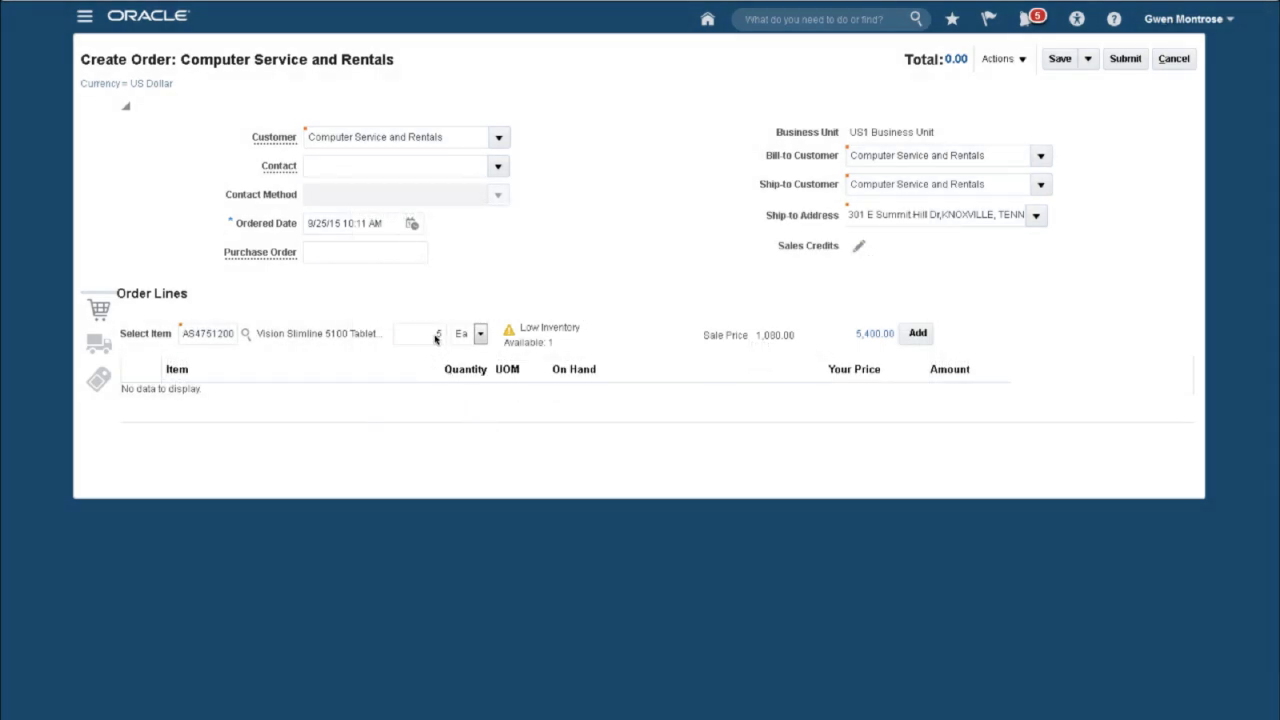
click(917, 333)
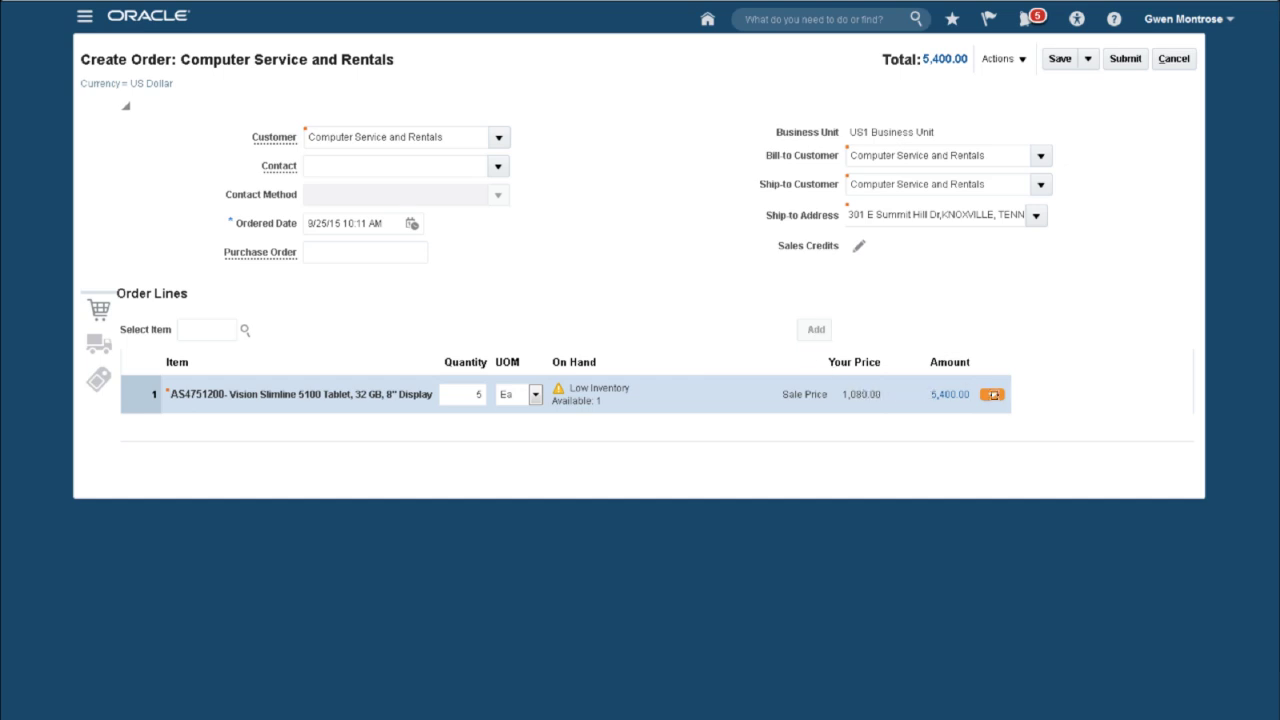
click(993, 394)
click(96, 343)
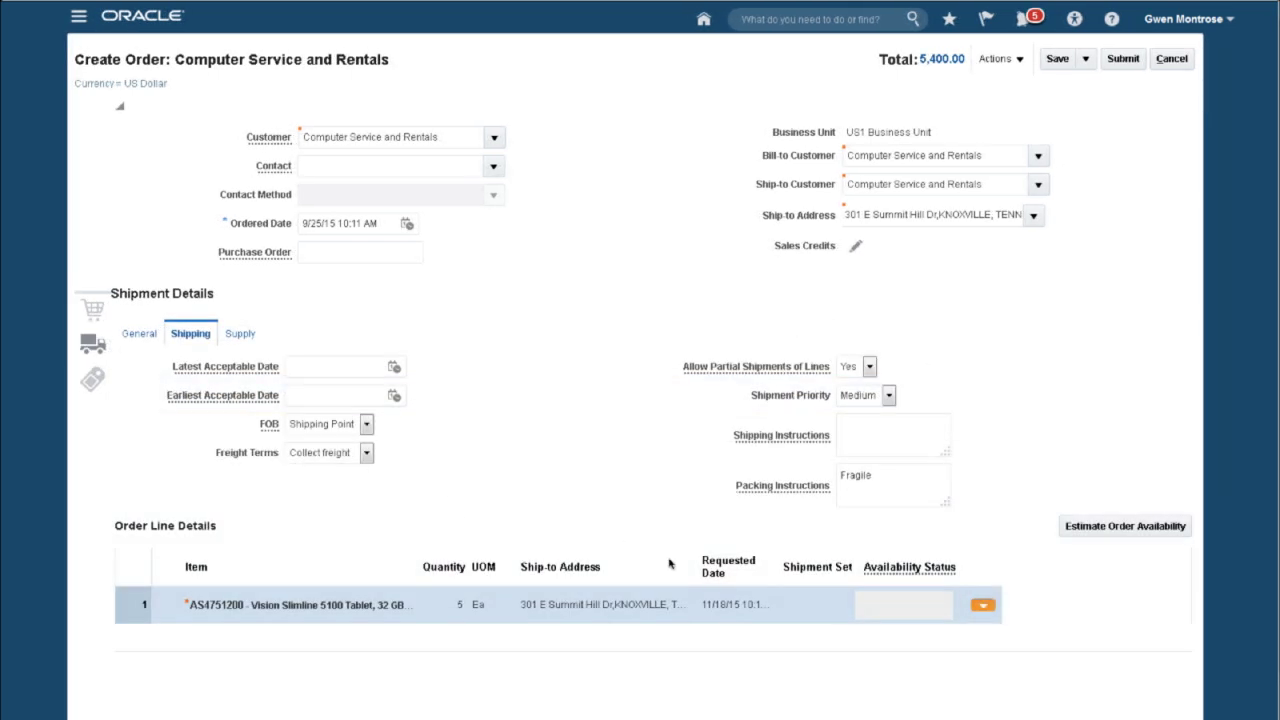
Estimate availability for the tablet order line, revealing a 7-day delay across shipments
click(984, 606)
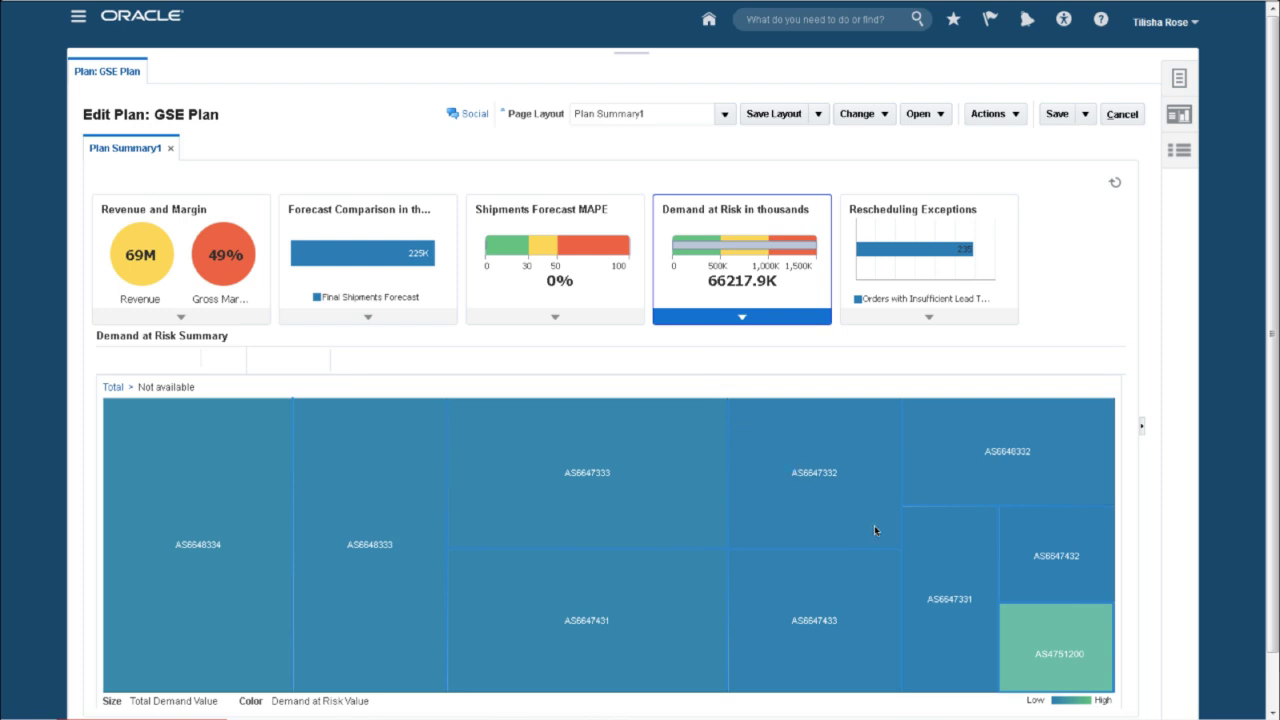
Drill from the AS4751200 Demand at Risk tile into Demand Fulfillment
click(1049, 655)
click(1046, 646)
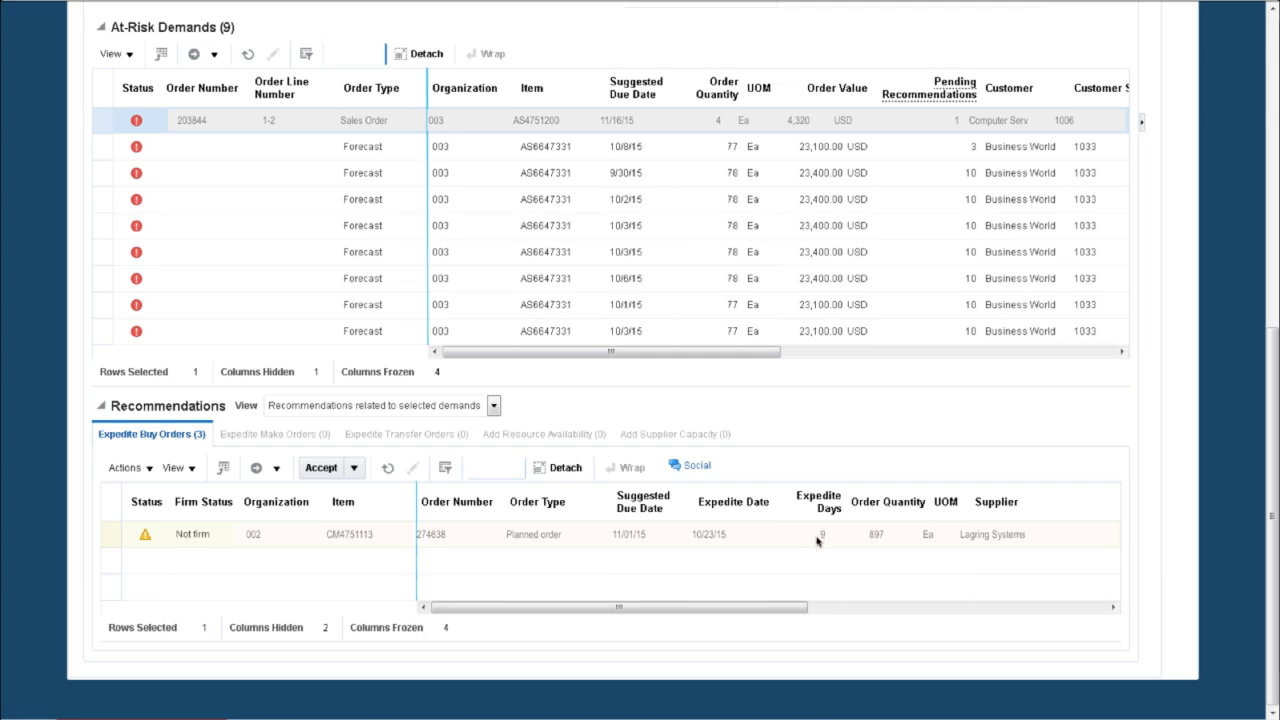
Start a Social conversation on the expedite buy recommendation for the at-risk sales order
click(686, 469)
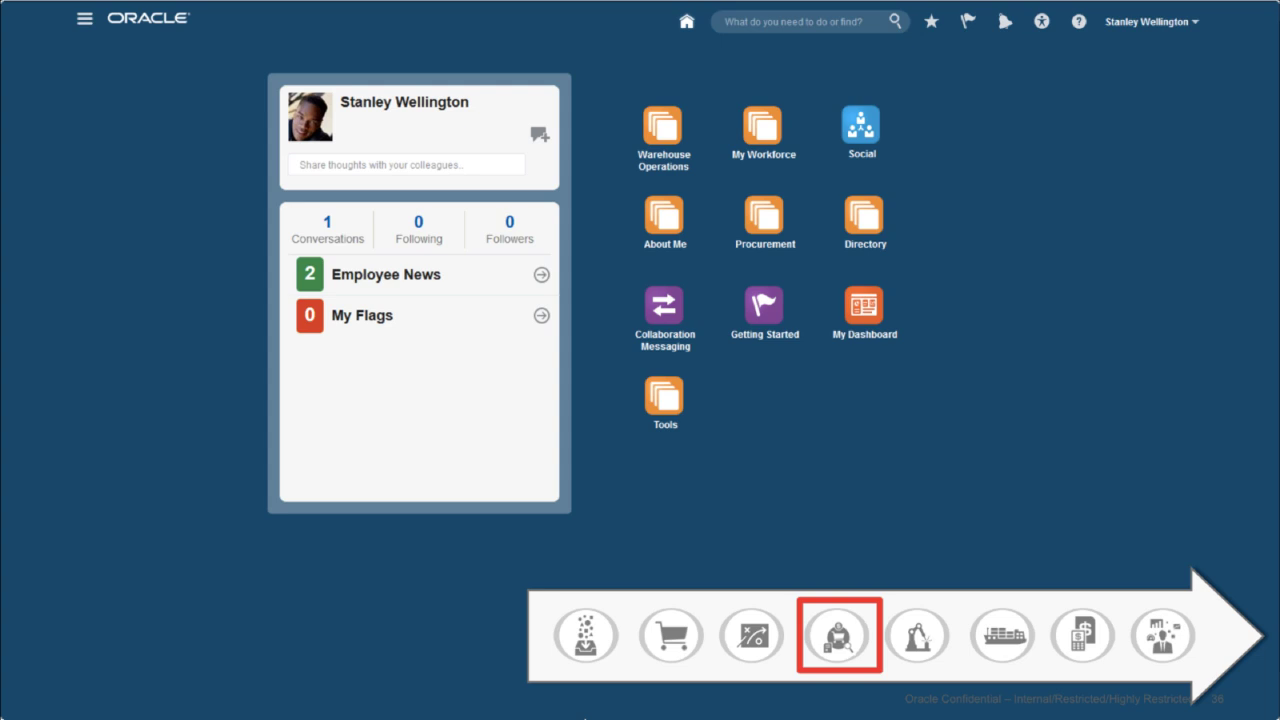
Receive the 4 past-due cameras into Stores, creating receipt 60036
click(654, 134)
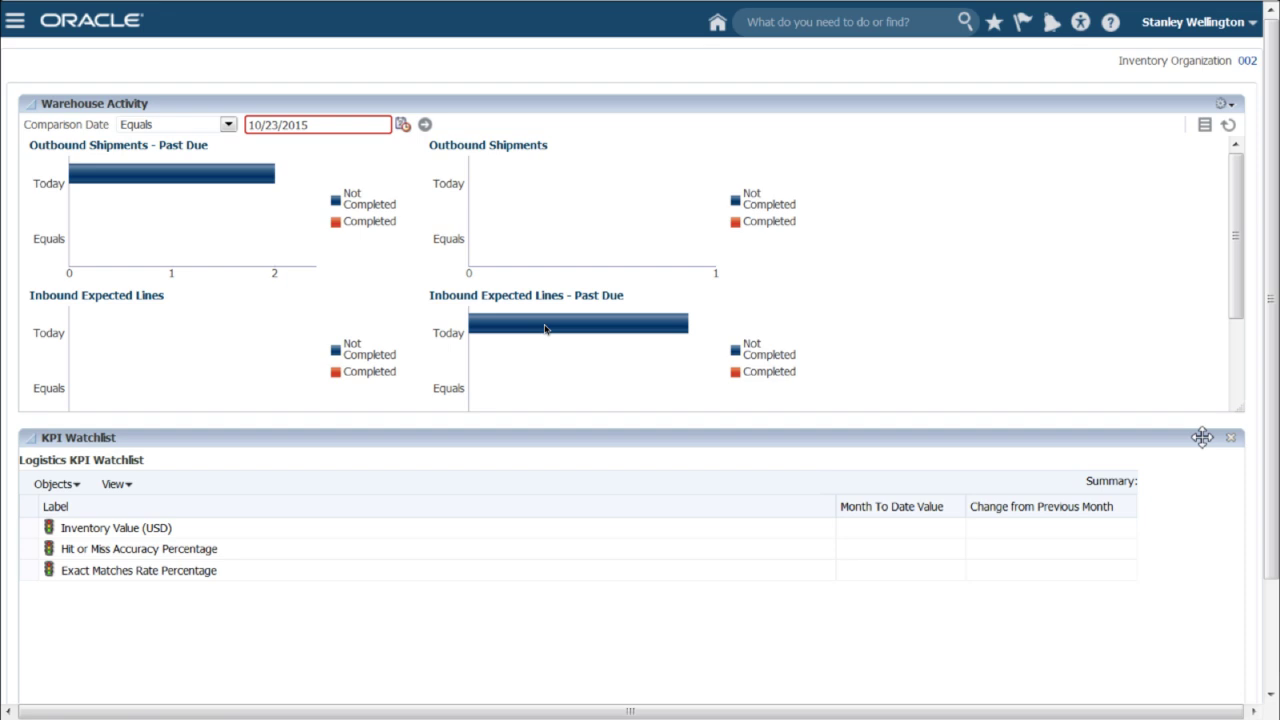
click(545, 329)
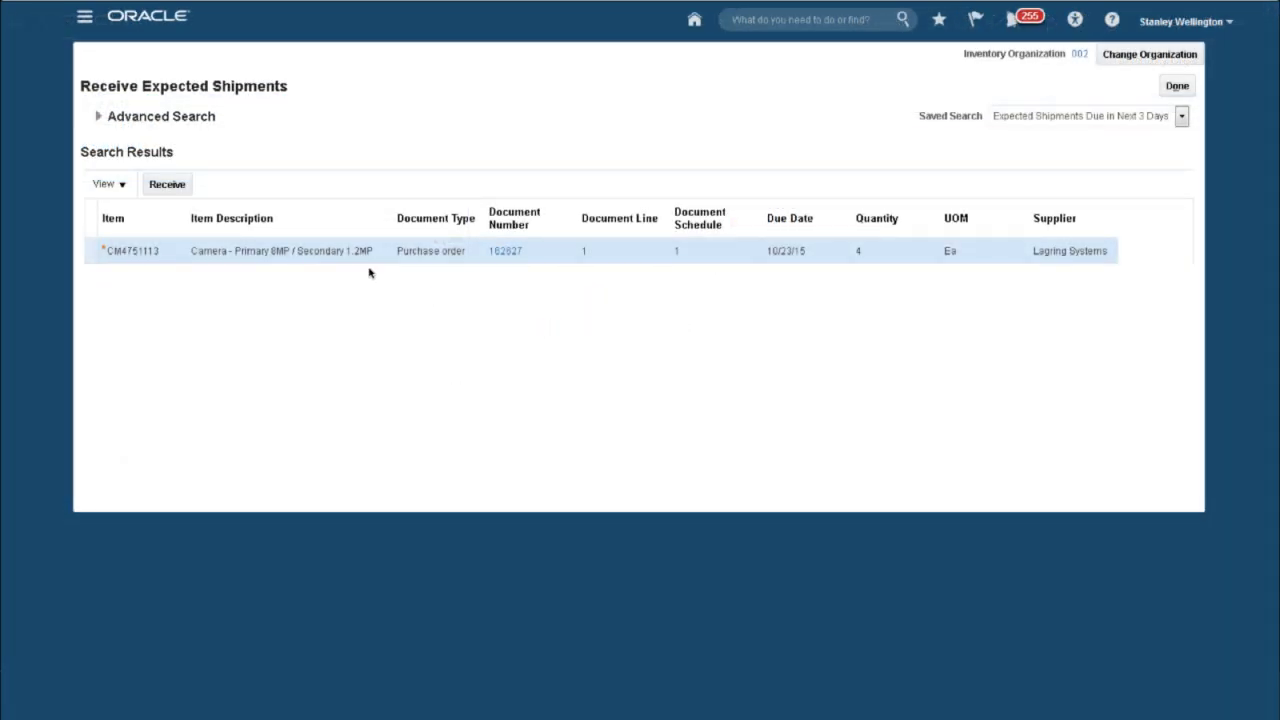
click(498, 252)
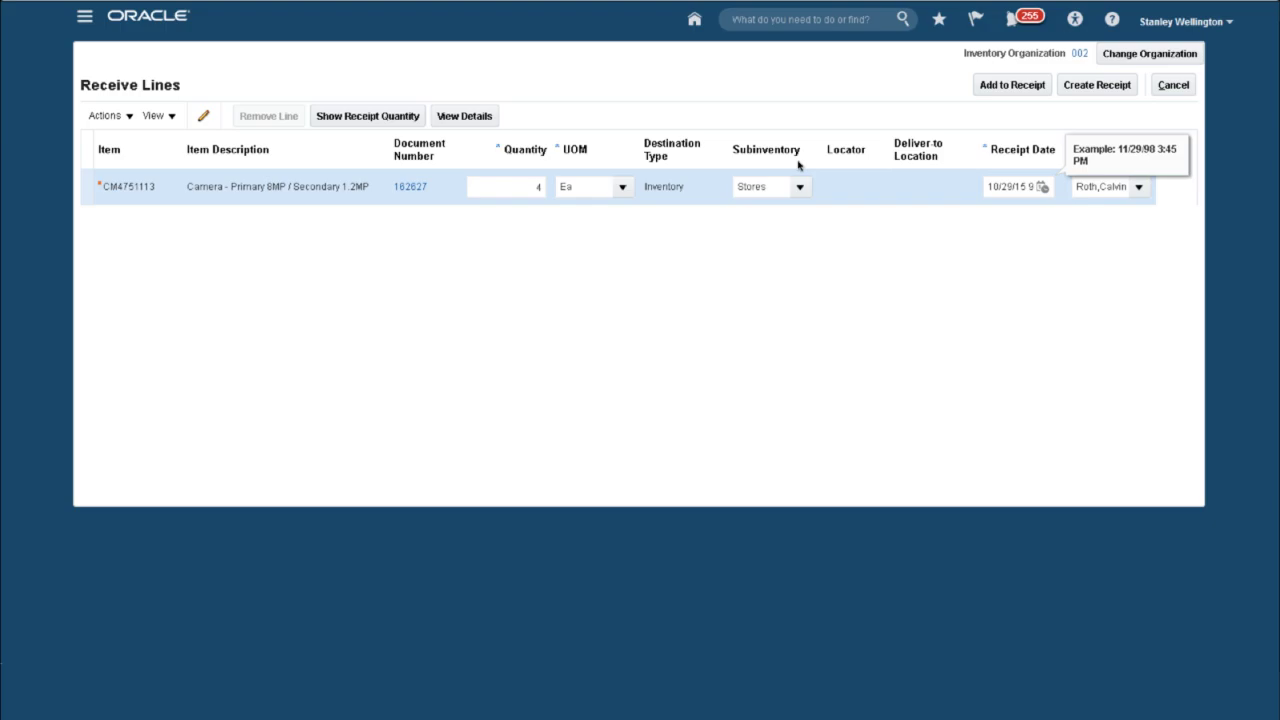
click(988, 87)
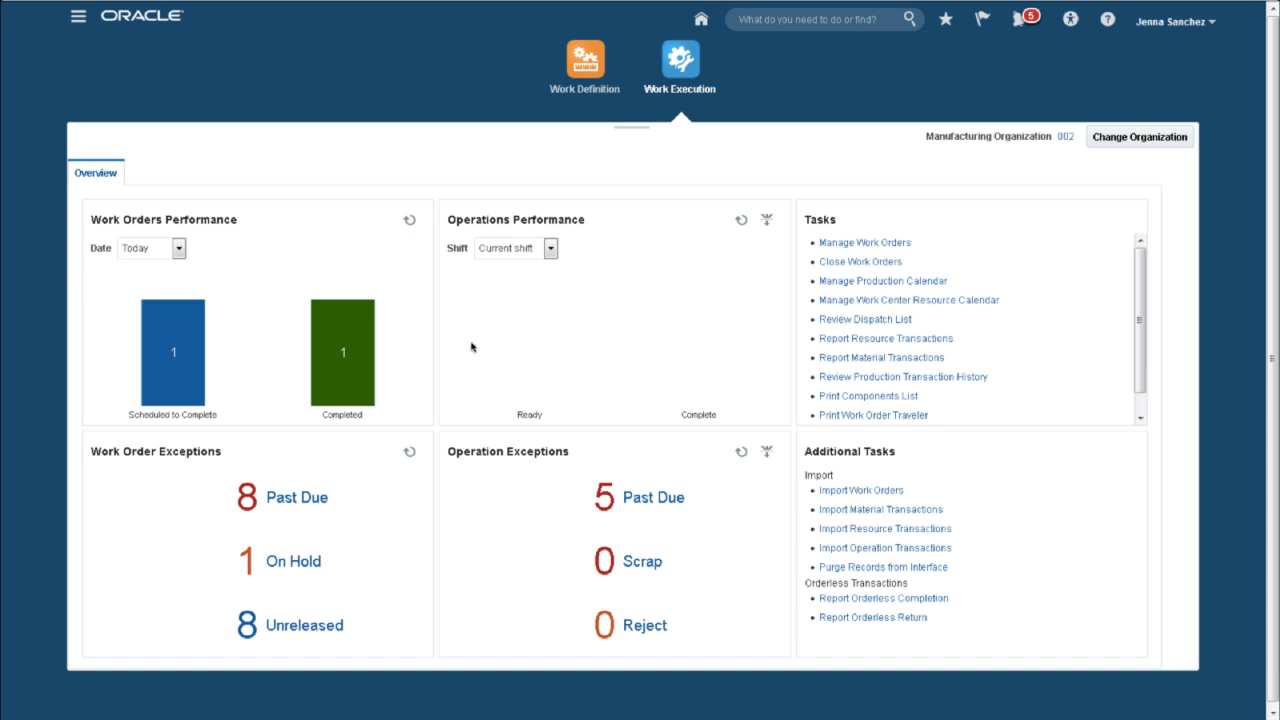
Quick-complete all 4 units of work order WO-002-1053 from the dispatch list
click(826, 319)
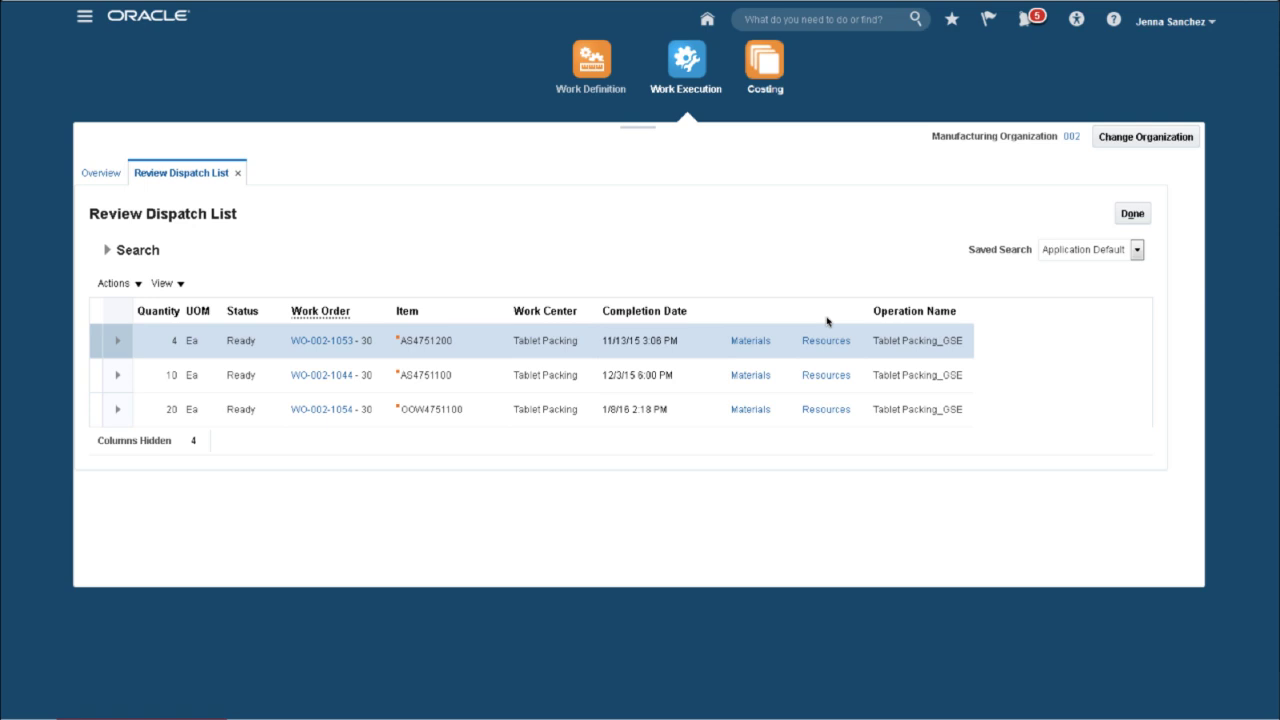
click(330, 343)
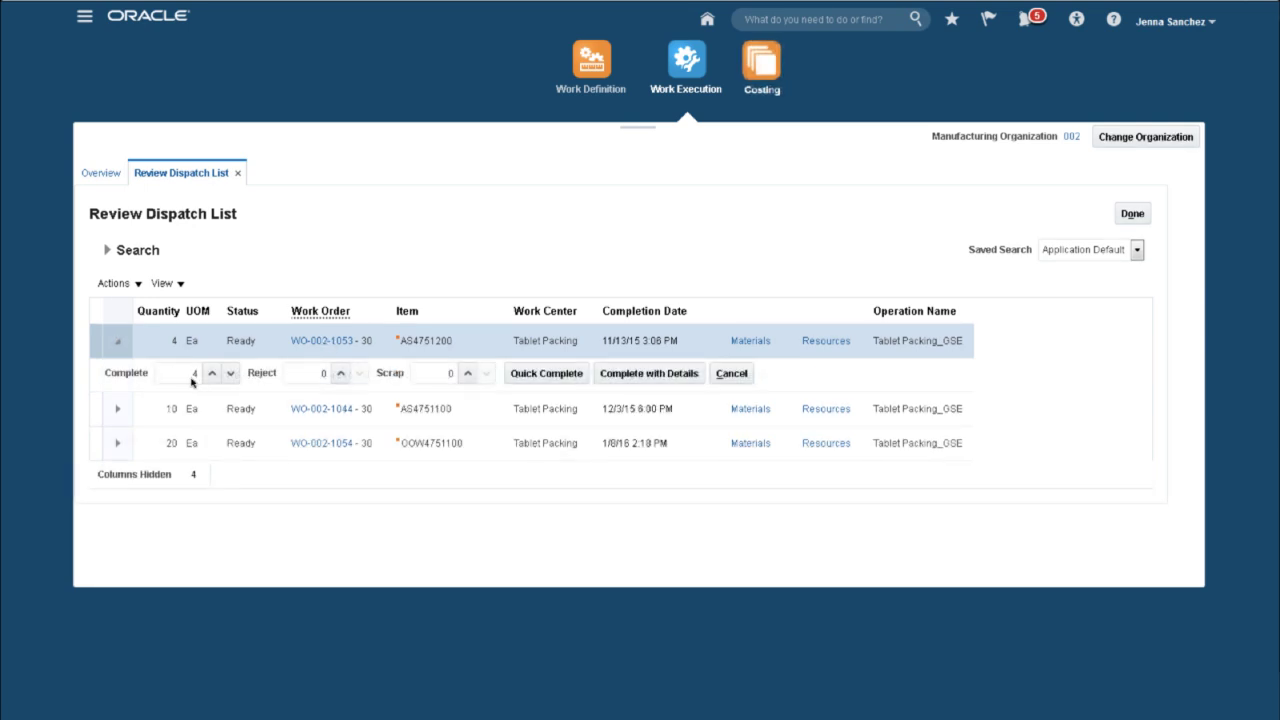
click(543, 374)
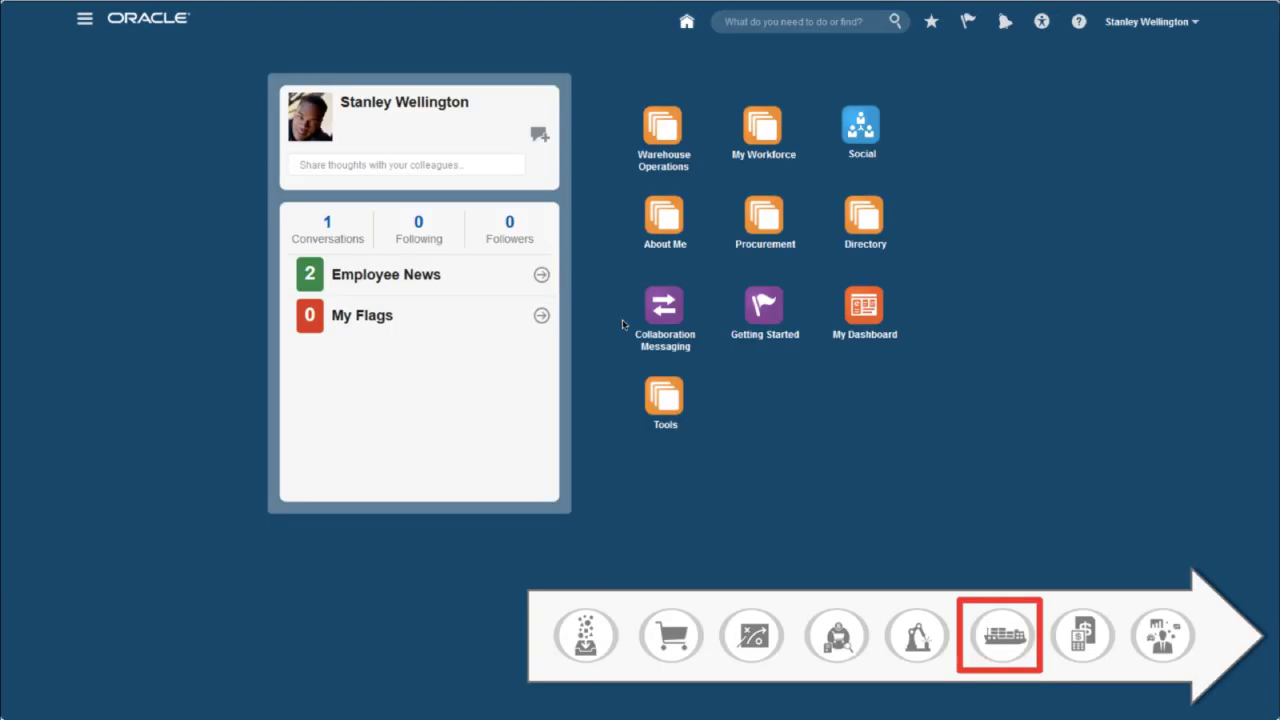
Ship-confirm shipment 4237 of the AS4751200 tablets in Warehouse Operations
click(657, 139)
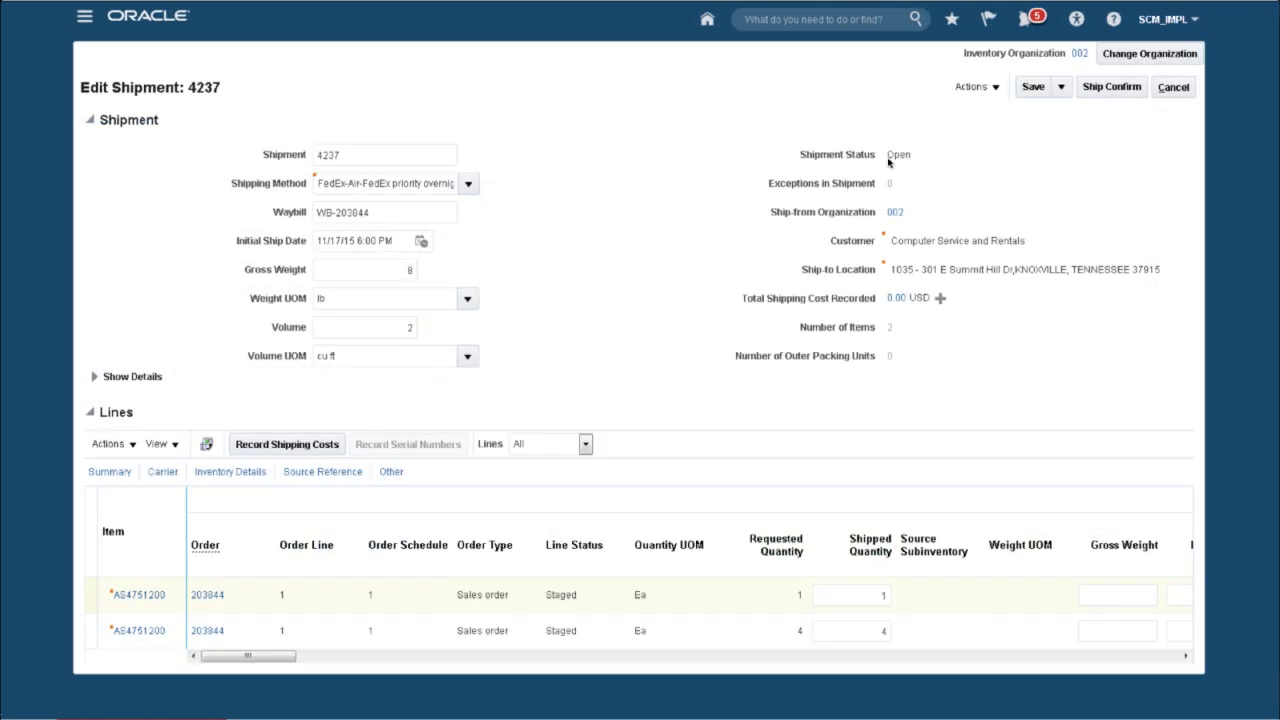
click(1105, 87)
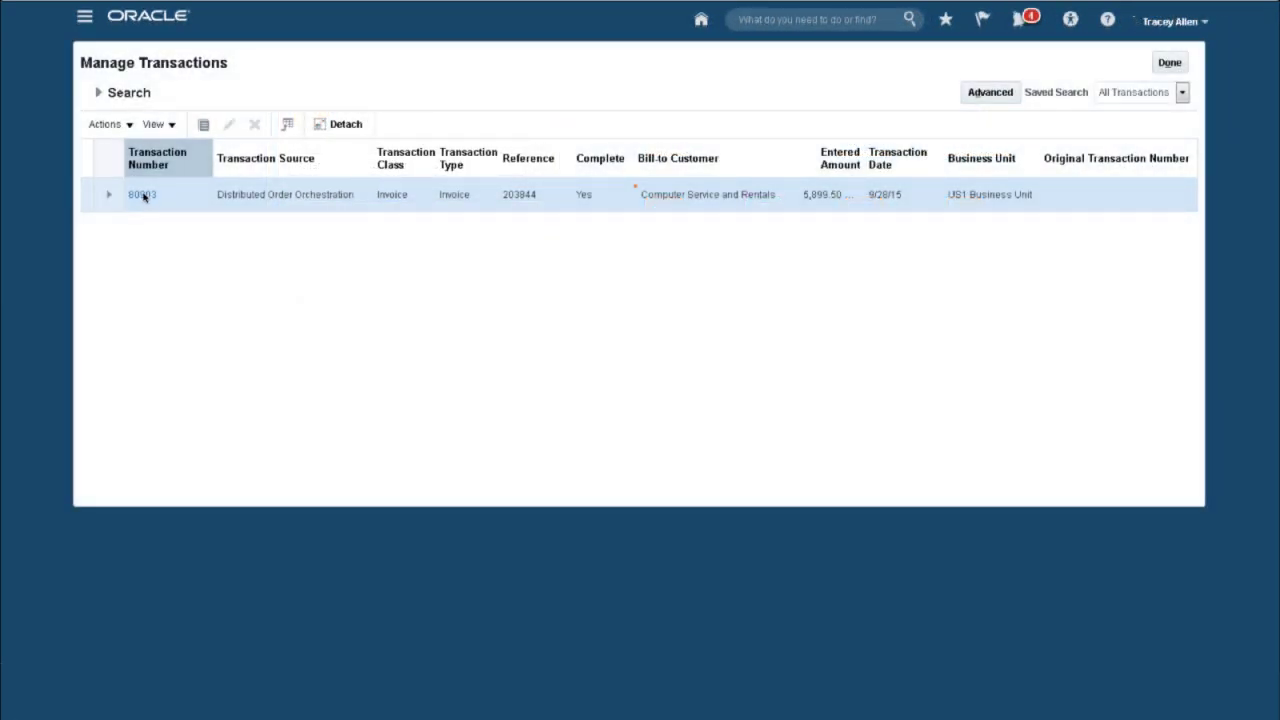
View invoice 80903's image, then review Atlanta work order costs in Costing
click(143, 196)
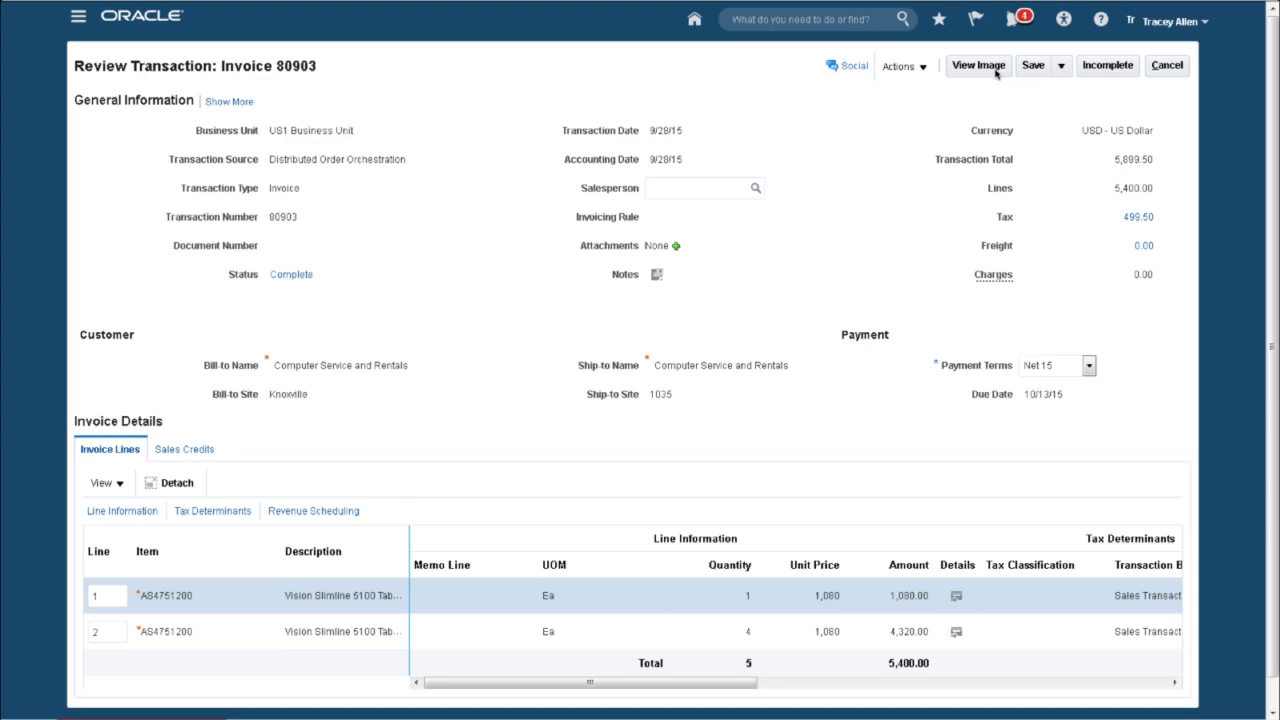
click(996, 73)
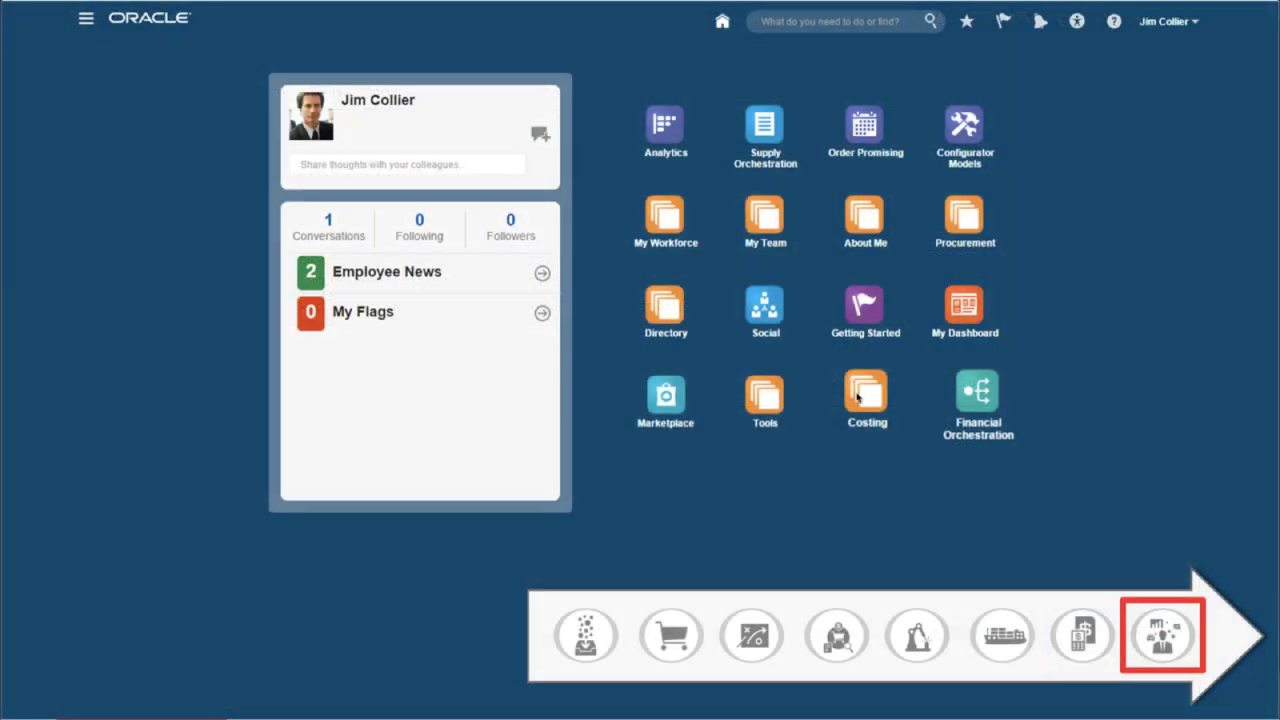
click(858, 397)
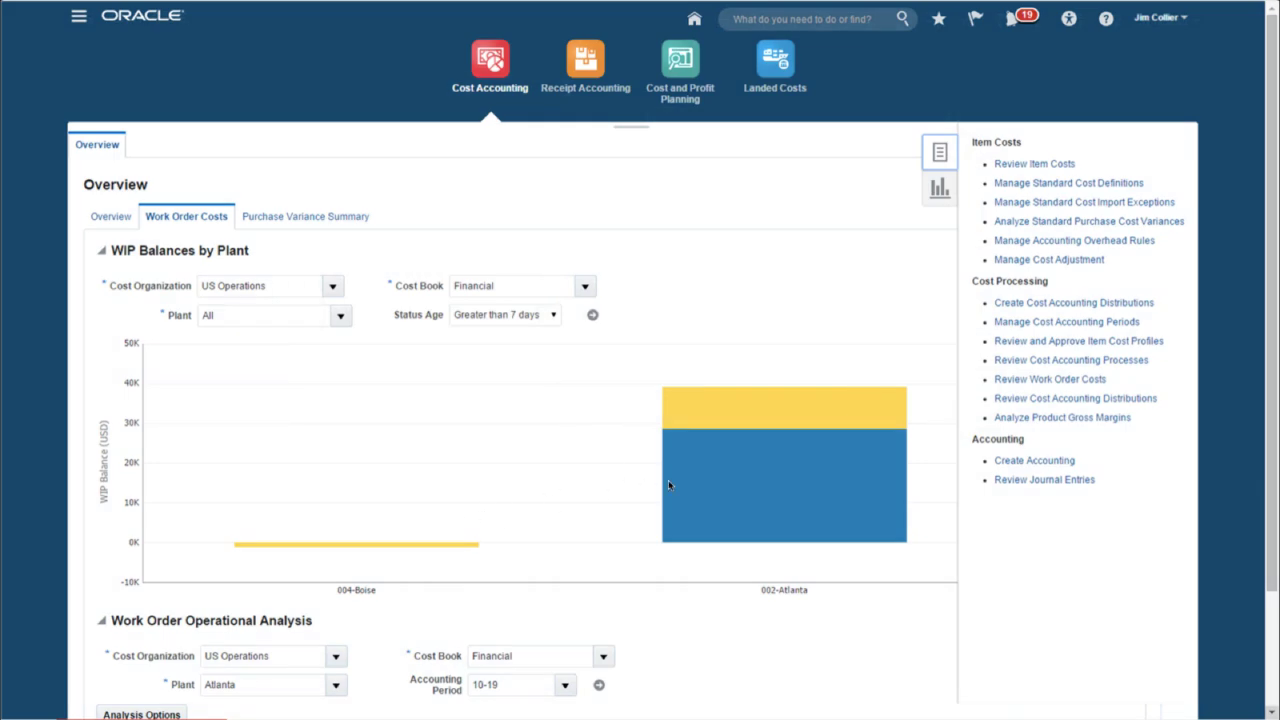
click(701, 485)
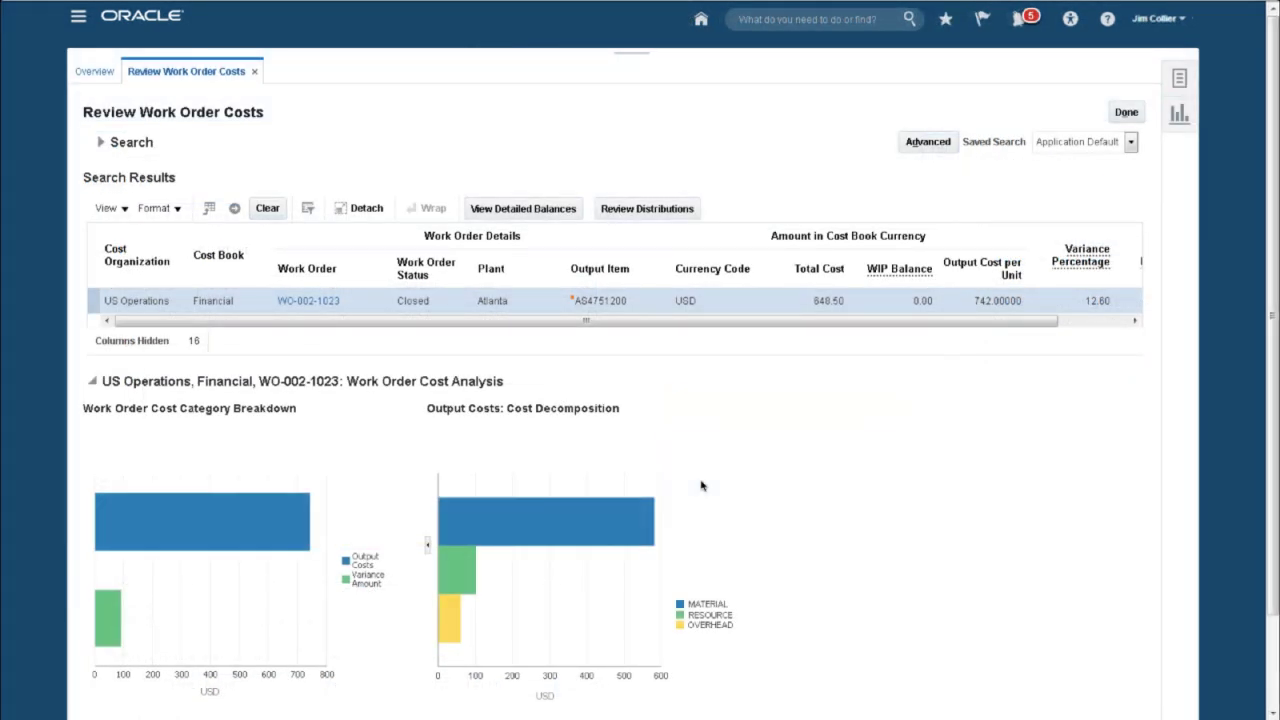